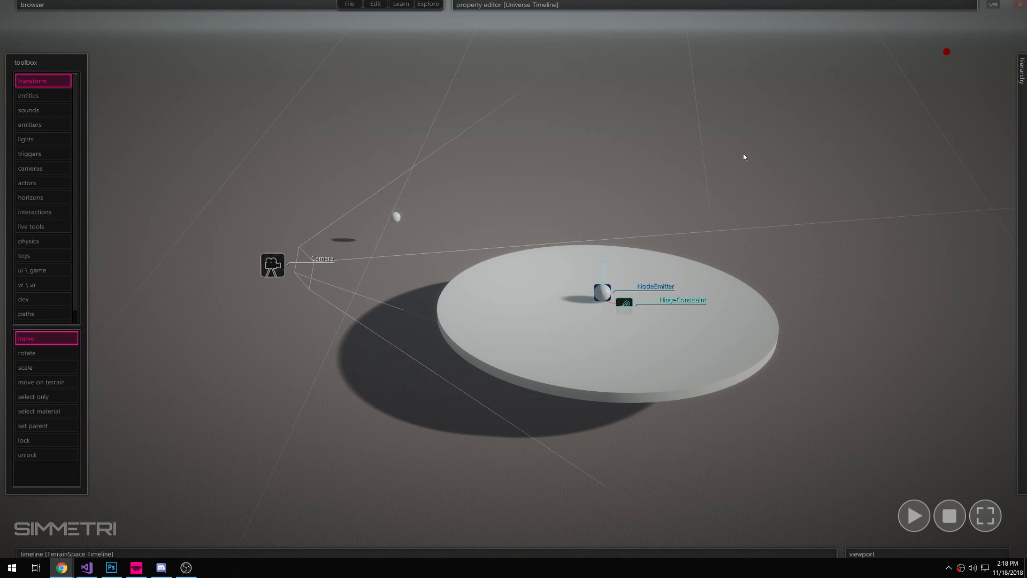
right_click_drag(744, 153, 827, 163)
mouse_move(1022, 160)
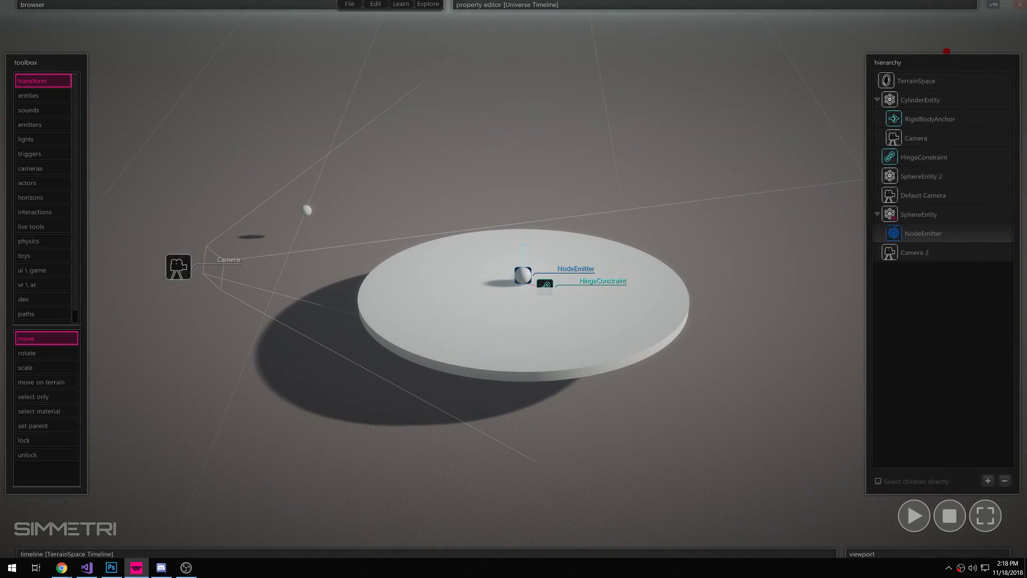
Step: Switch to Chrome and bring up the Wikipedia article on Coriolis force
key("alt+Tab")
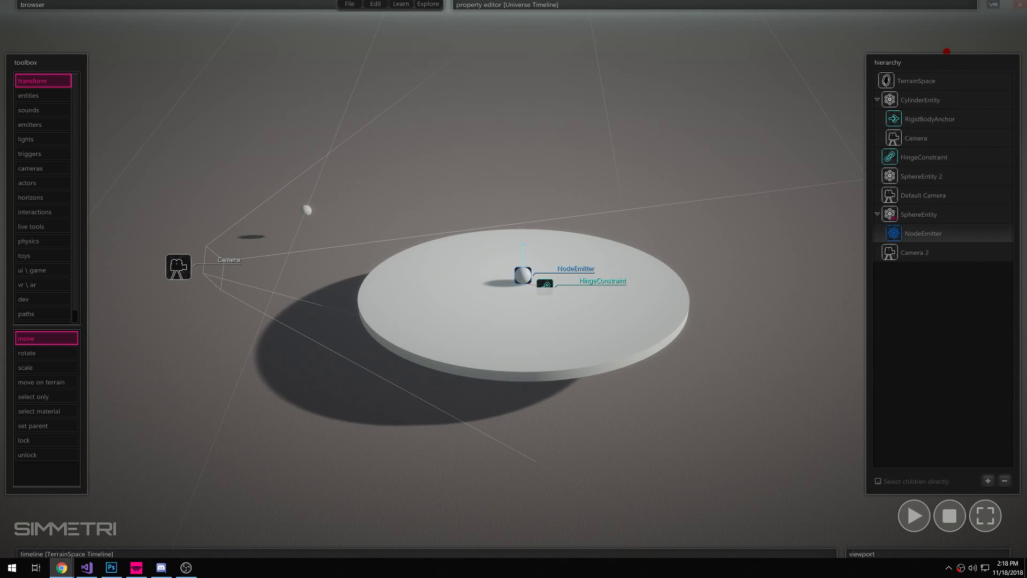
key("alt+Tab")
key("alt+Tab")
key("alt+Tab")
key("alt+Tab")
key("Escape")
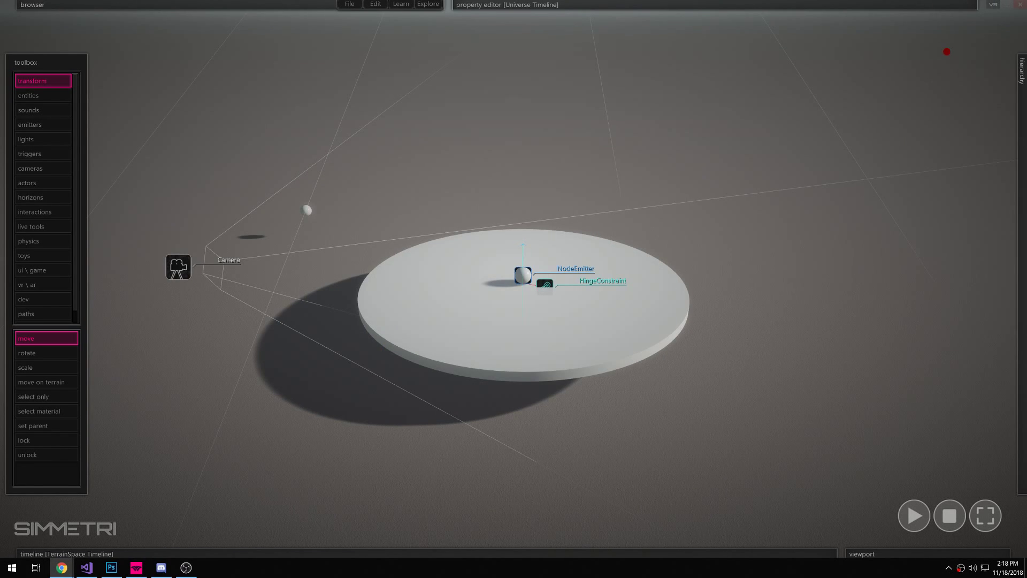
left_click_drag(1026, 106, 652, 97)
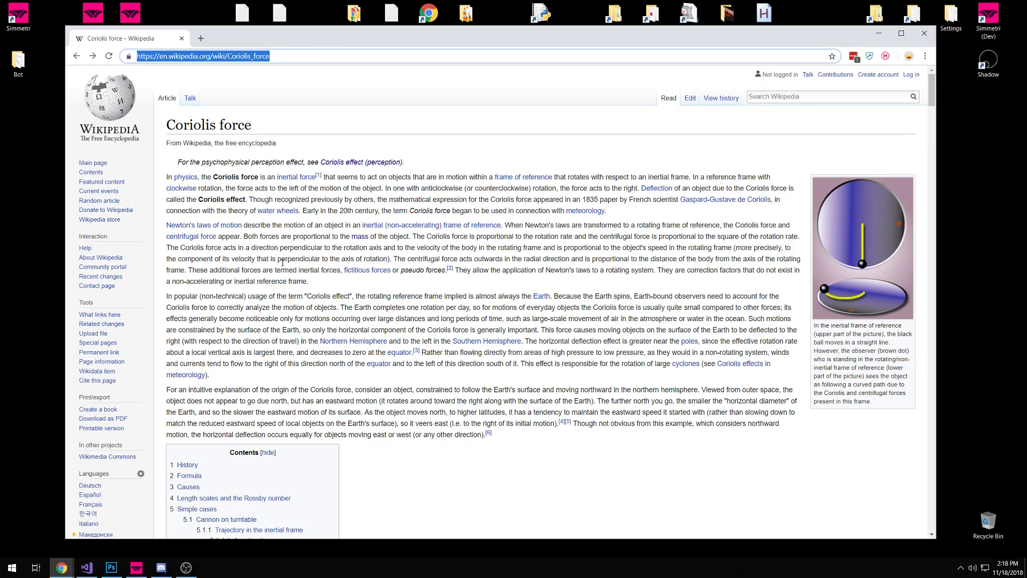
Step: Skim the Coriolis force article from its introduction through the following sections and return to its beginning
scroll(569, 290, "down", 20)
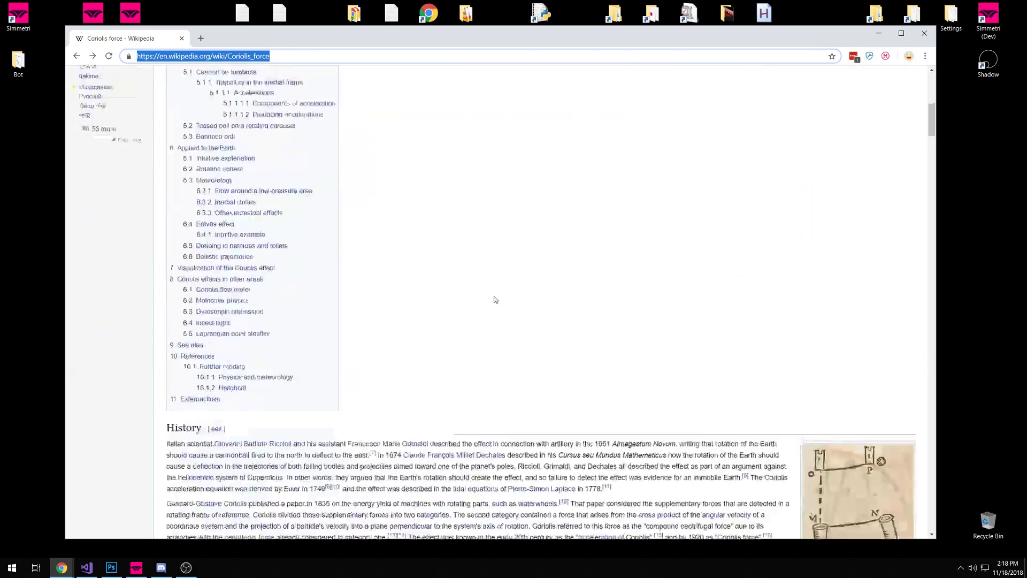
scroll(498, 299, "down", 20)
scroll(460, 294, "up", 5)
scroll(440, 292, "down", 3)
scroll(440, 293, "down", 6)
scroll(445, 321, "down", 8)
scroll(446, 321, "up", 6)
scroll(473, 284, "down", 20)
scroll(473, 284, "up", 20)
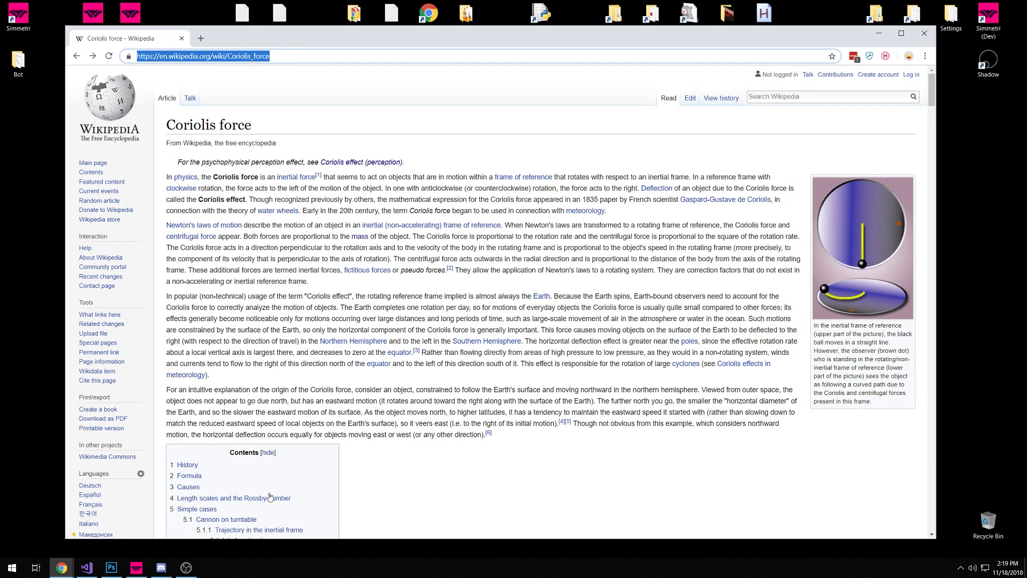
Step: Examine the article's opening definition of the Coriolis force and the rotating-disc animation beside it
left_click(137, 567)
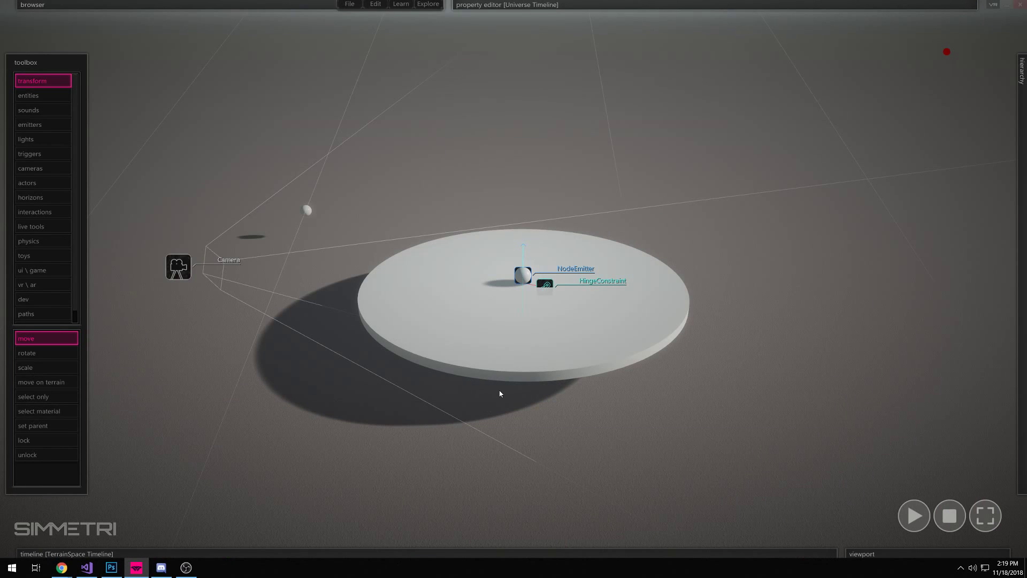
key("alt+Tab")
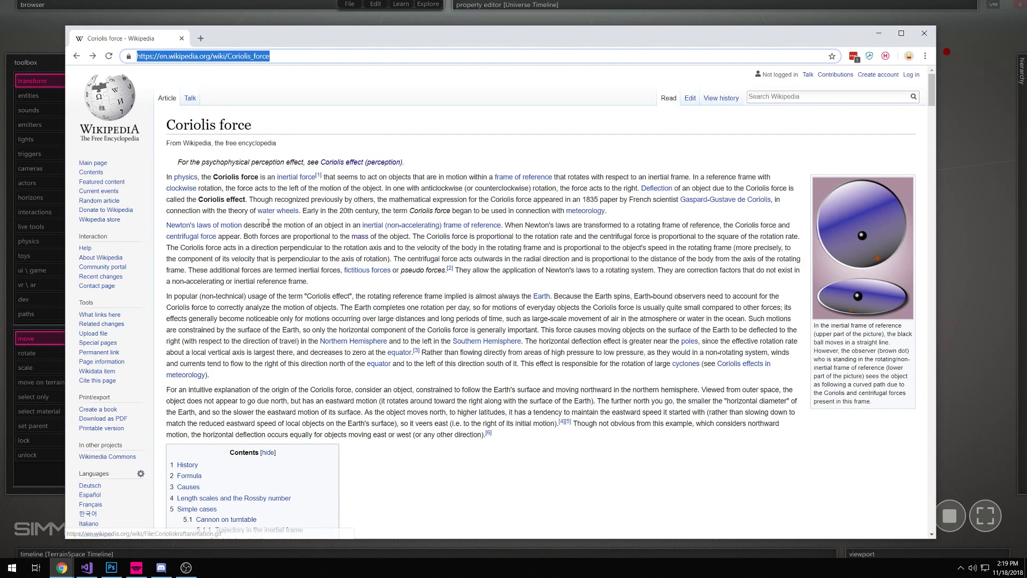
left_click_drag(166, 178, 282, 179)
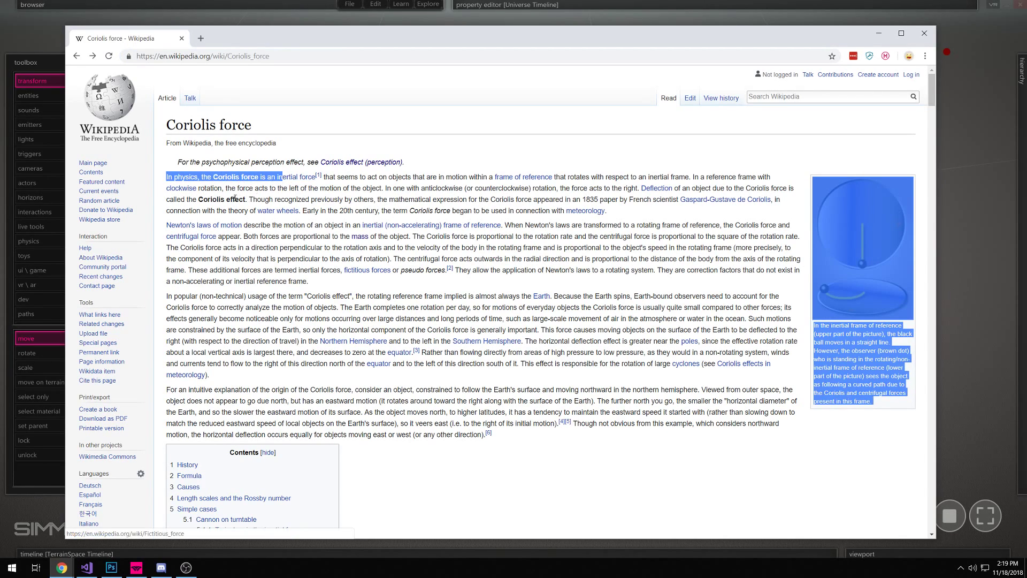
left_click(250, 185)
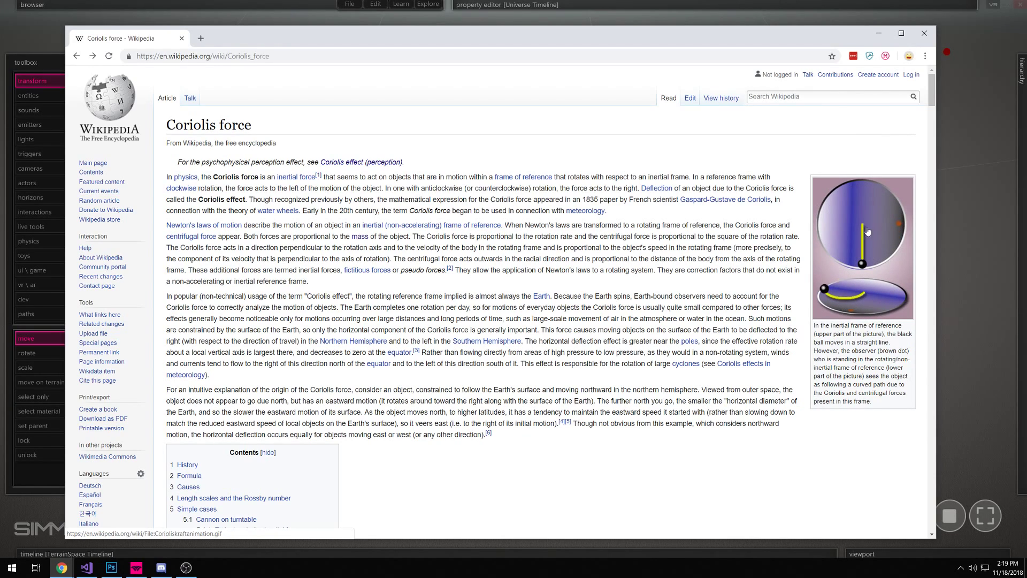
Step: Switch to Simmetri and run and stop the turntable simulation twice
key("alt+Tab")
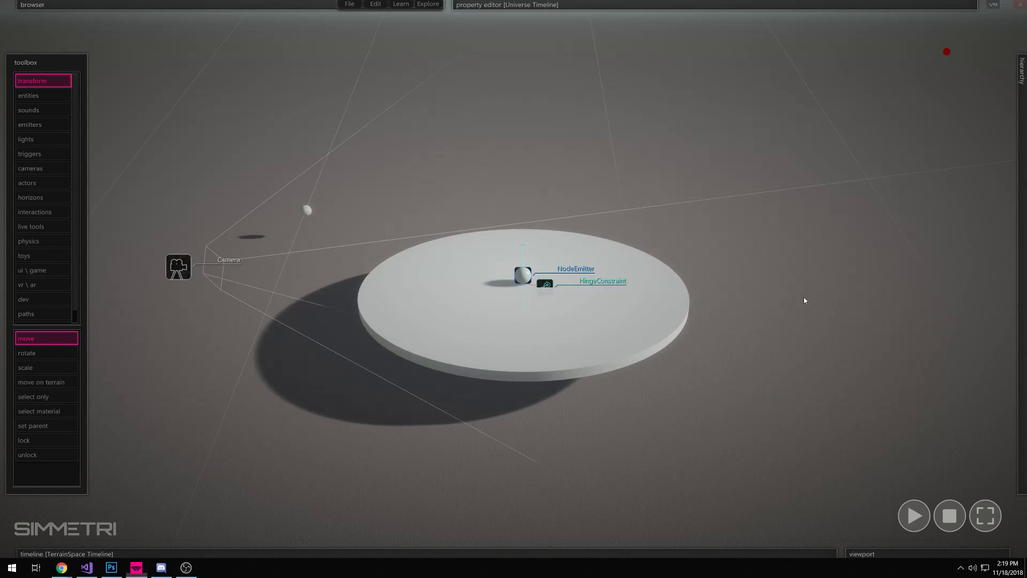
mouse_move(674, 233)
right_mouse_down()
mouse_move(514, 279)
mouse_move(731, 211)
mouse_move(736, 232)
mouse_move(671, 241)
right_mouse_up()
right_click_drag(514, 278, 513, 279)
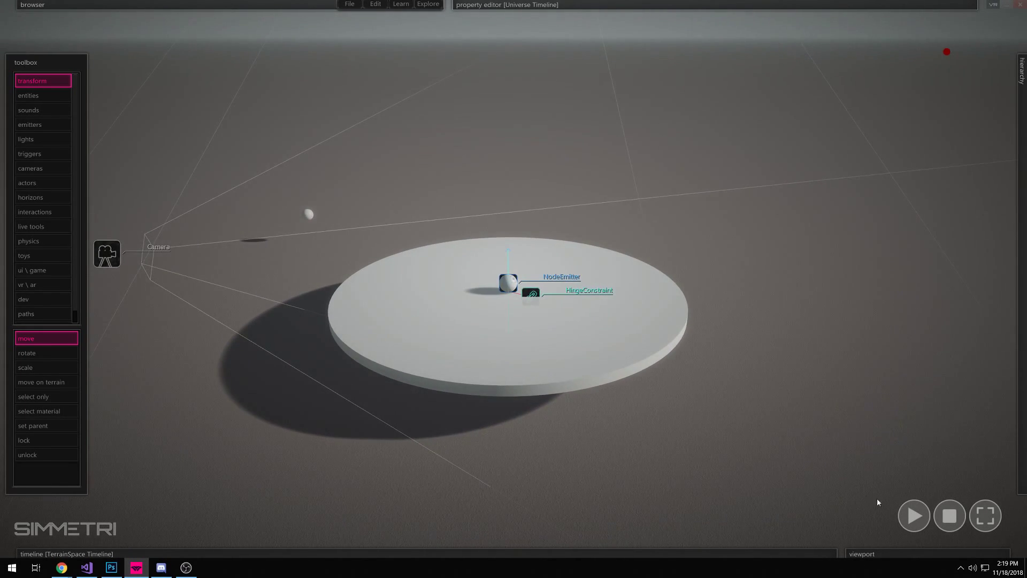
left_click(913, 516)
left_click(950, 516)
left_click(920, 519)
left_click(950, 515)
Step: Select the turntable cylinder and the small sphere at its centre to examine the scene's main objects
right_click_drag(783, 379, 768, 372)
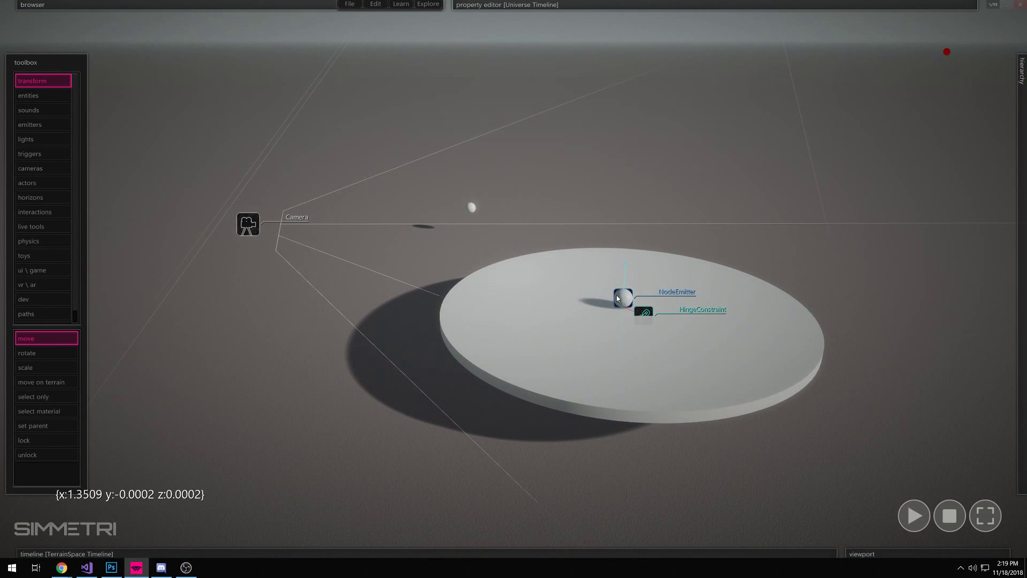
left_click(636, 323)
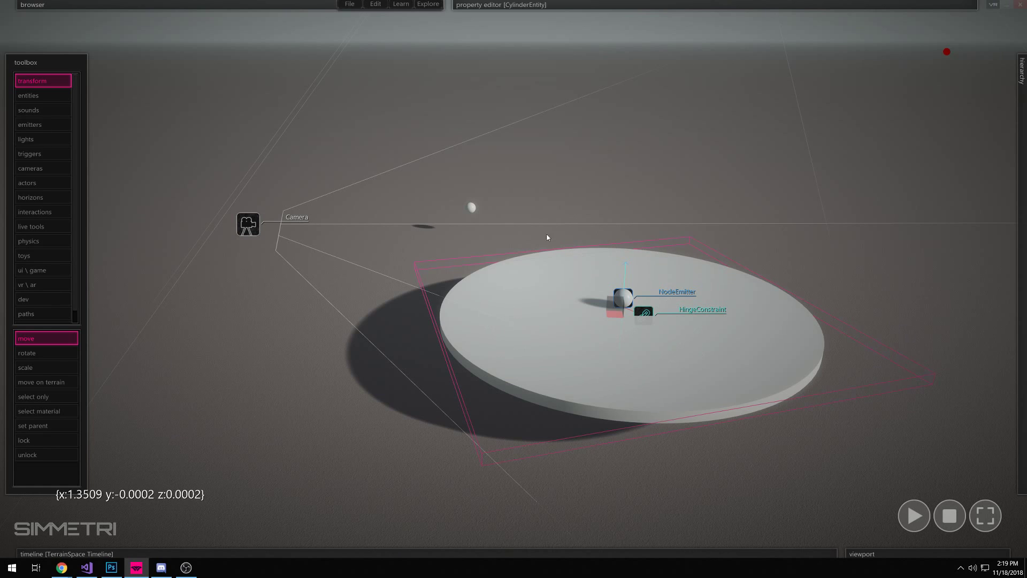
left_click(619, 301)
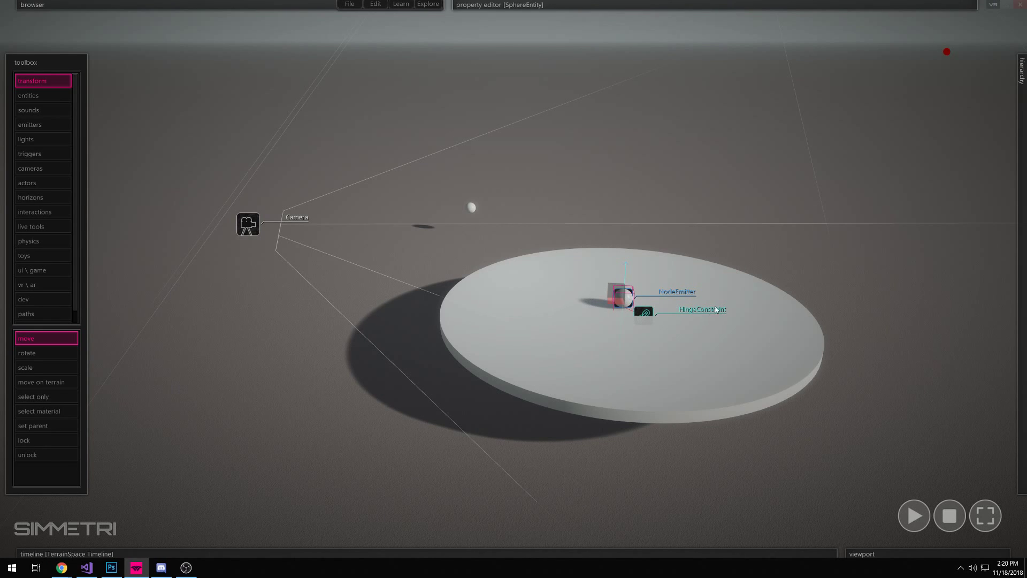
Step: Run and stop the simulation three times to watch the trail of the sphere leaving the turntable
left_click(915, 517)
left_click(938, 515)
left_click(921, 516)
left_click(937, 517)
left_click(921, 515)
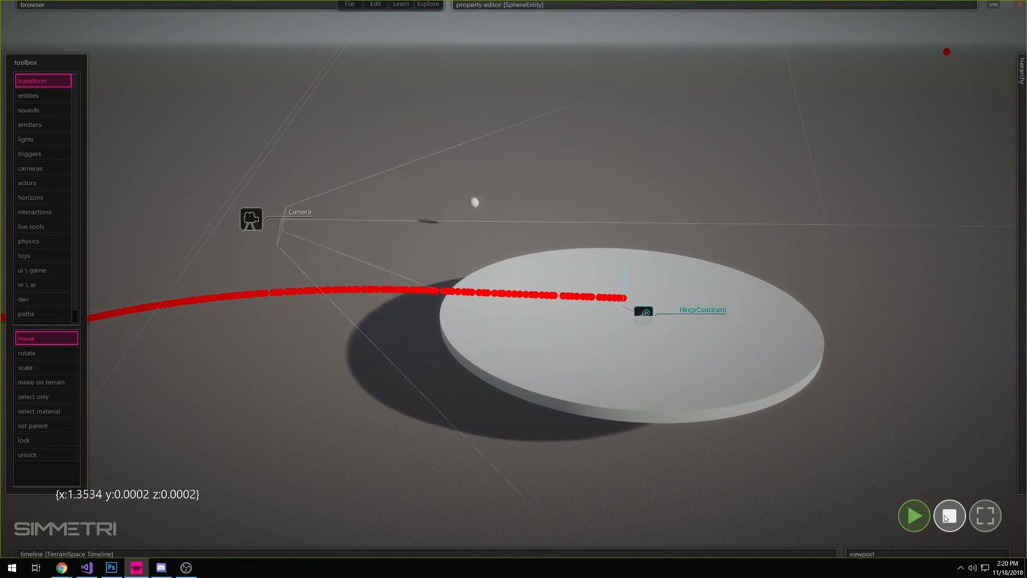
left_click(938, 516)
Step: Select the turntable cylinder during a simulation run and replay the simulation several times, stopping it at the end
left_click(913, 515)
left_click(676, 396)
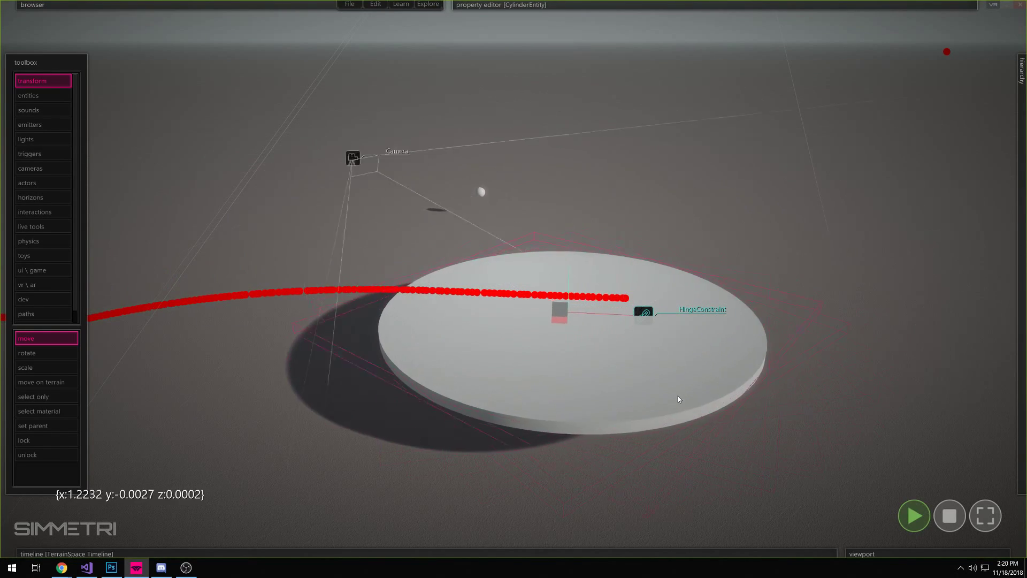
left_click(950, 515)
left_click(914, 515)
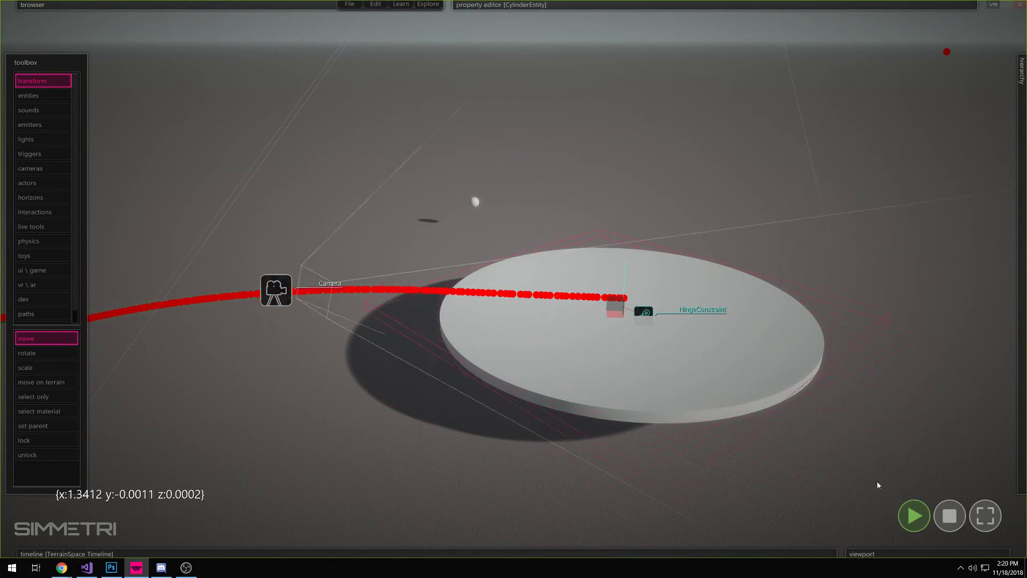
left_click(949, 516)
left_click(925, 517)
left_click(948, 516)
left_click(918, 514)
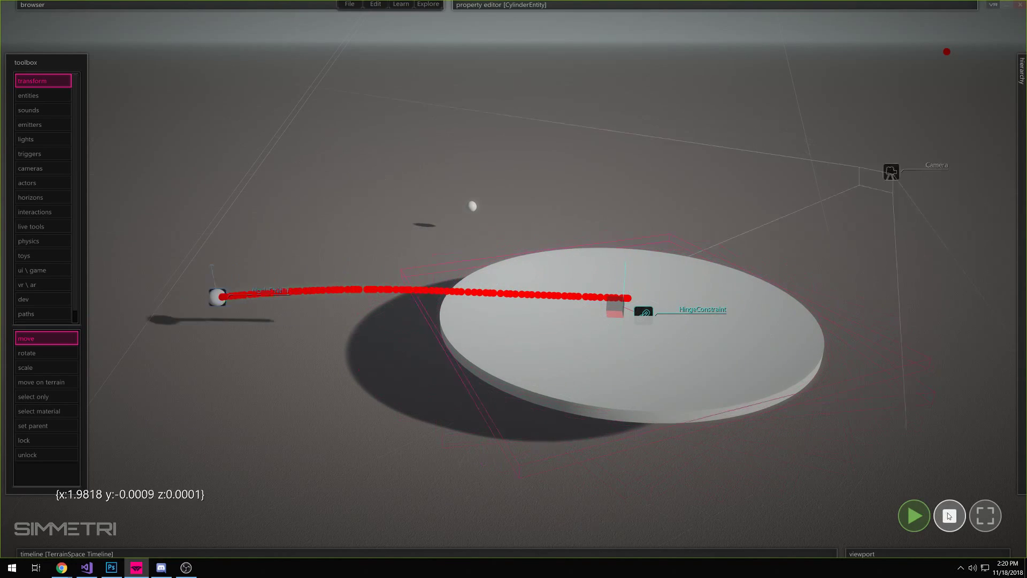
left_click(950, 516)
Step: Open the Universe Timeline's properties and set its time scale to about 0.24
left_click(1022, 71)
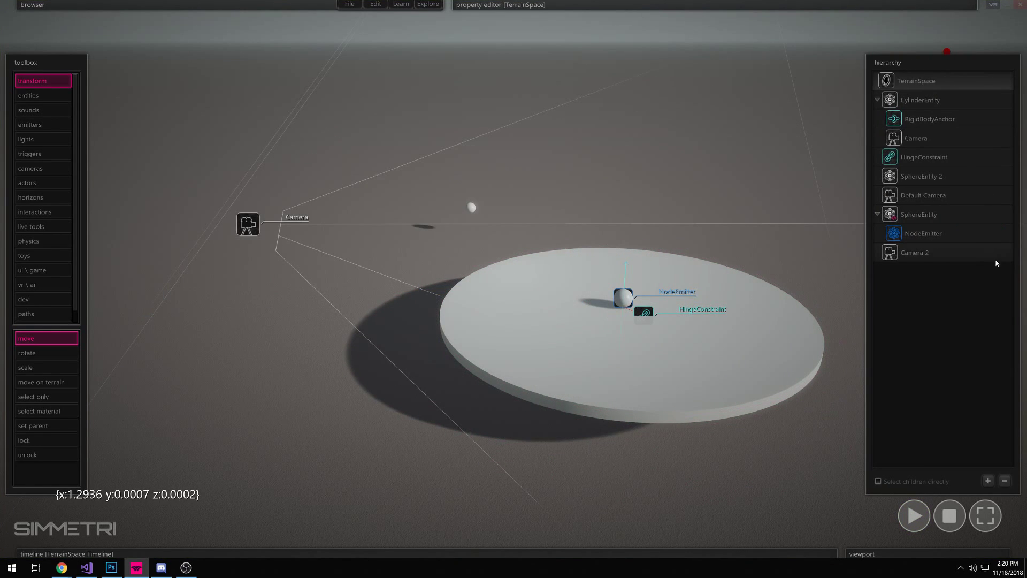
mouse_move(142, 25)
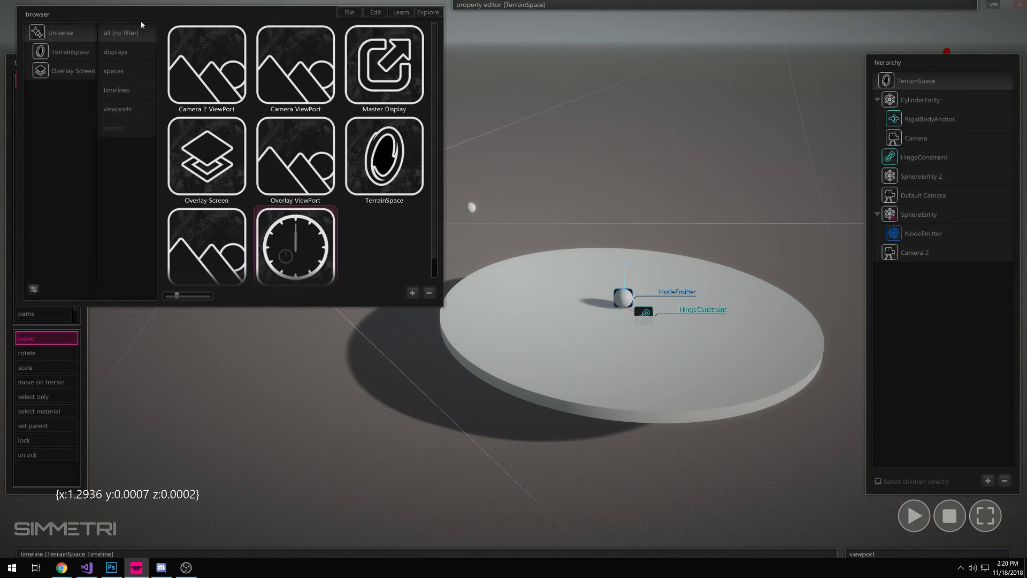
left_click(308, 261)
left_click(644, 6)
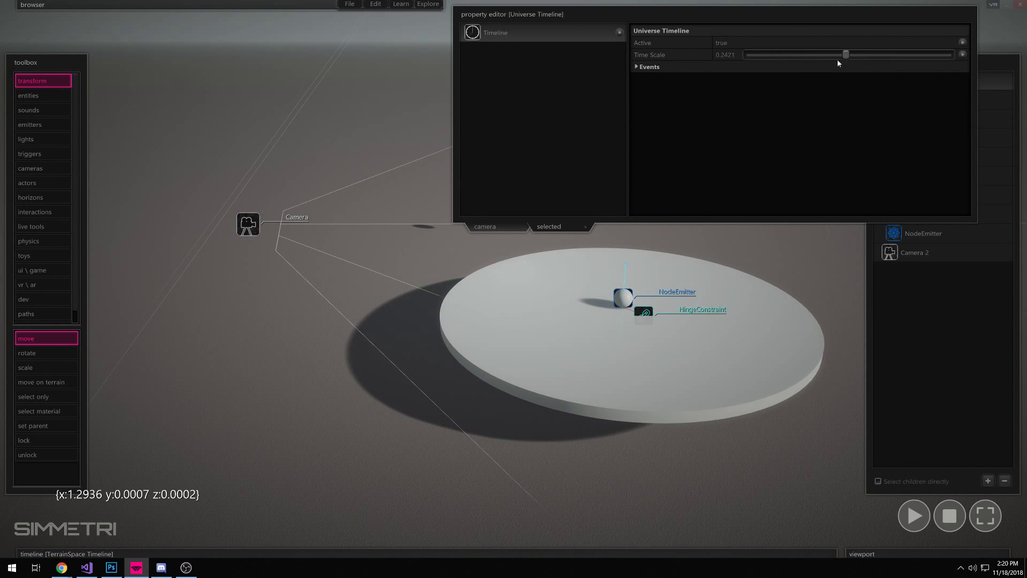
Step: Run and stop the slowed simulation three times to watch the sphere's path from the stationary camera
left_click(916, 522)
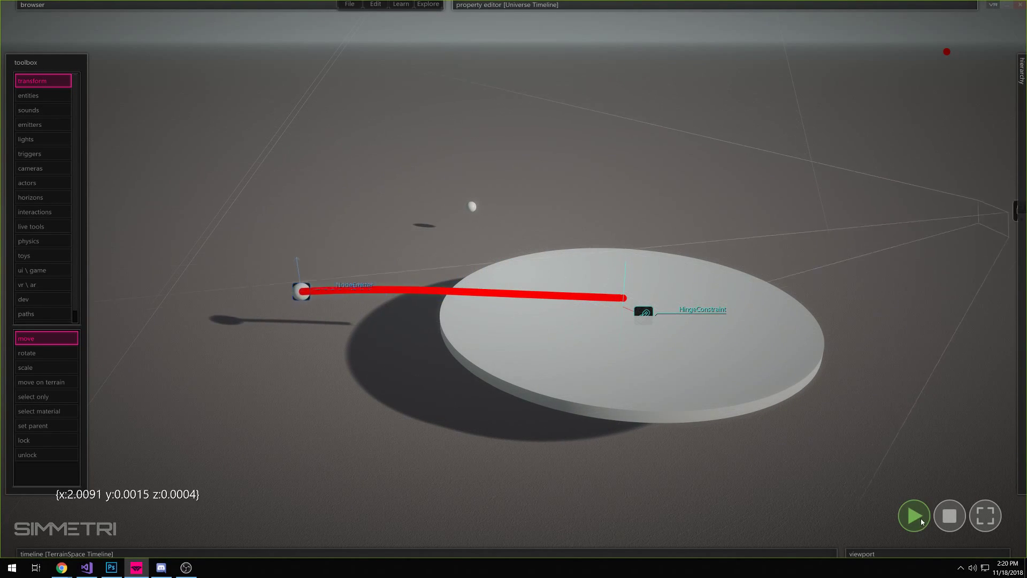
left_click(948, 518)
mouse_move(843, 7)
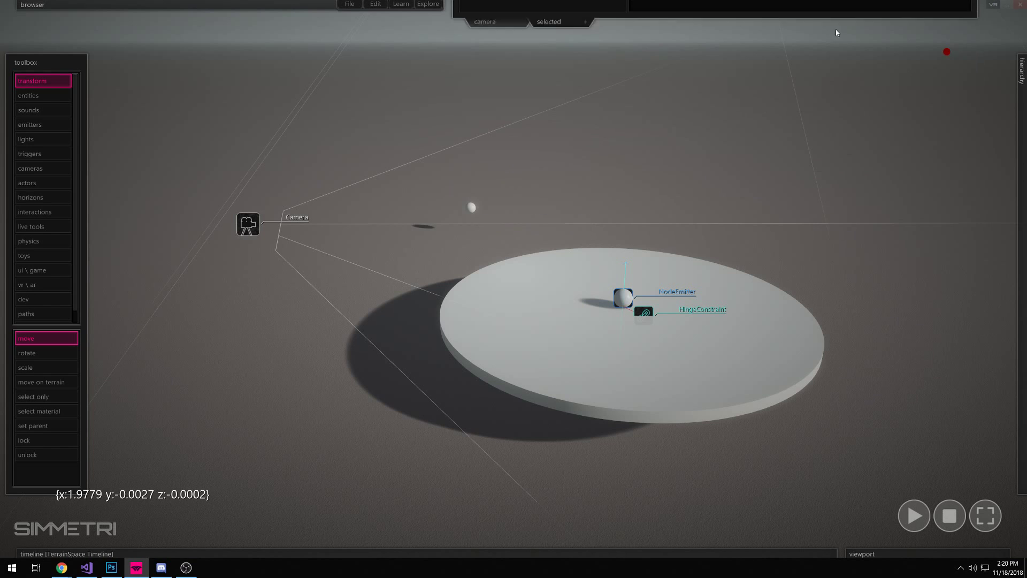
left_click(912, 514)
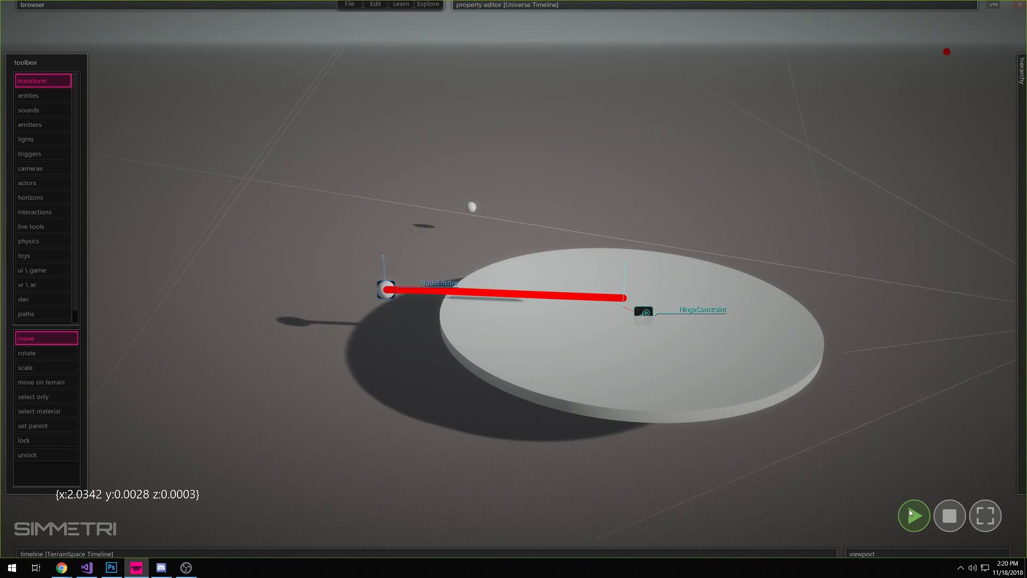
left_click(941, 511)
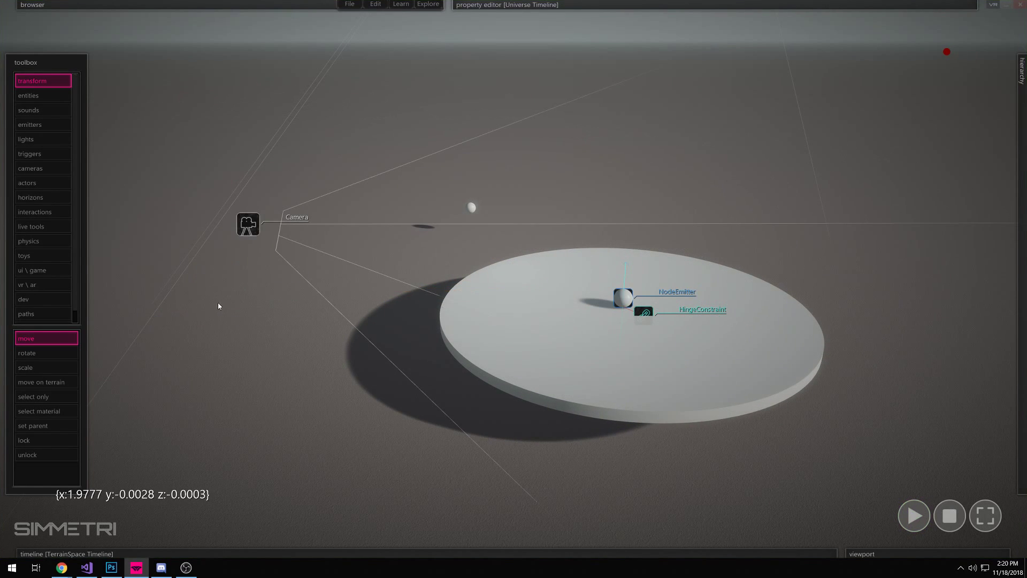
left_click(919, 524)
left_click(946, 516)
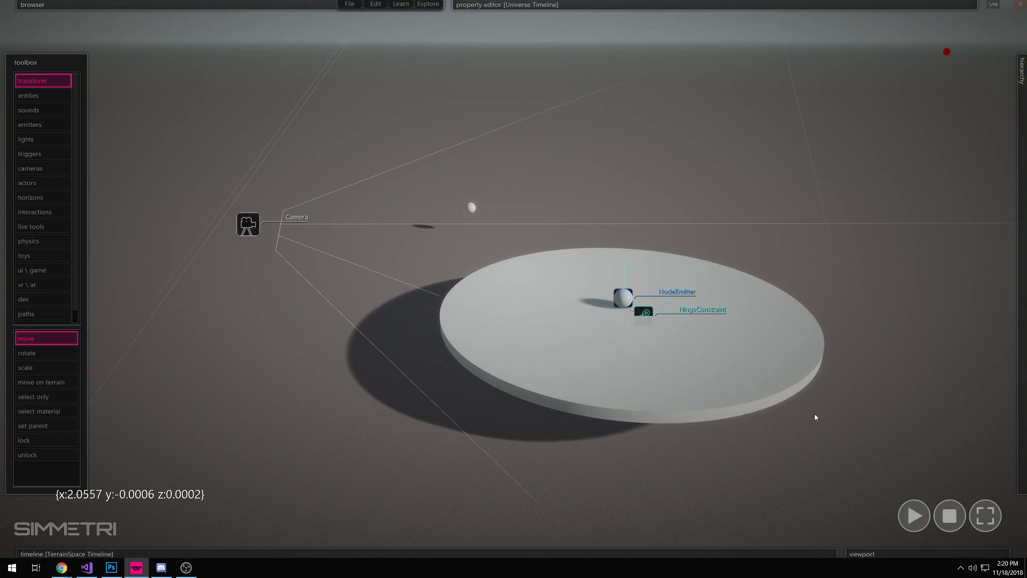
Step: Show the scene through the turntable-mounted Camera ViewPort and run the simulation once from that viewpoint
mouse_move(906, 287)
mouse_move(915, 554)
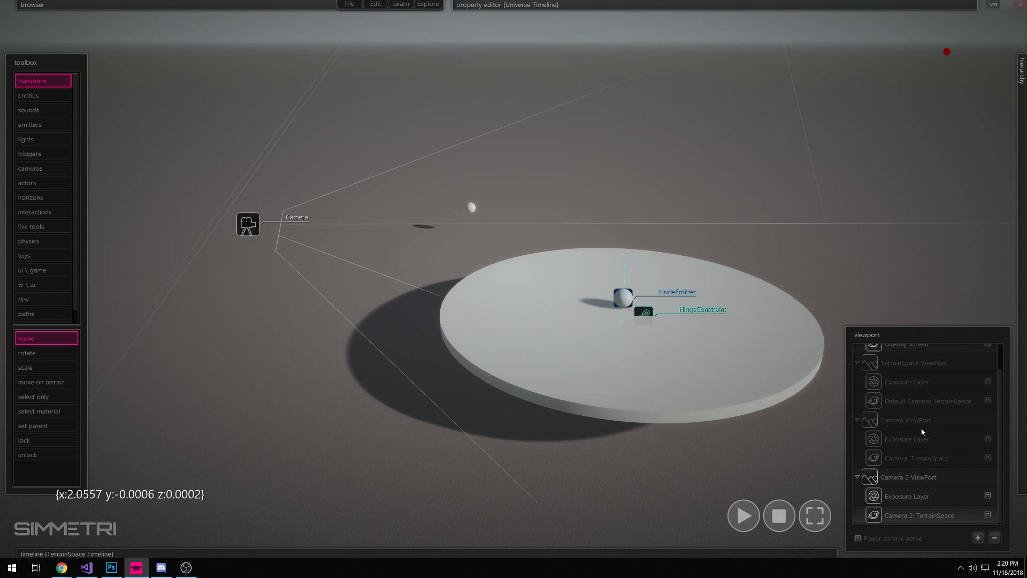
key("ctrl+z")
left_click(913, 420)
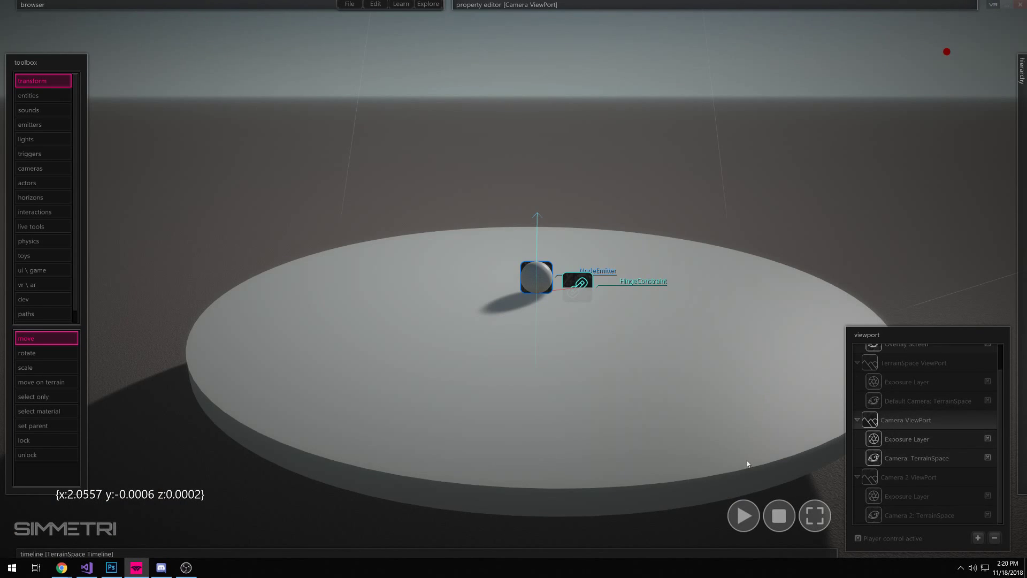
left_click(626, 437)
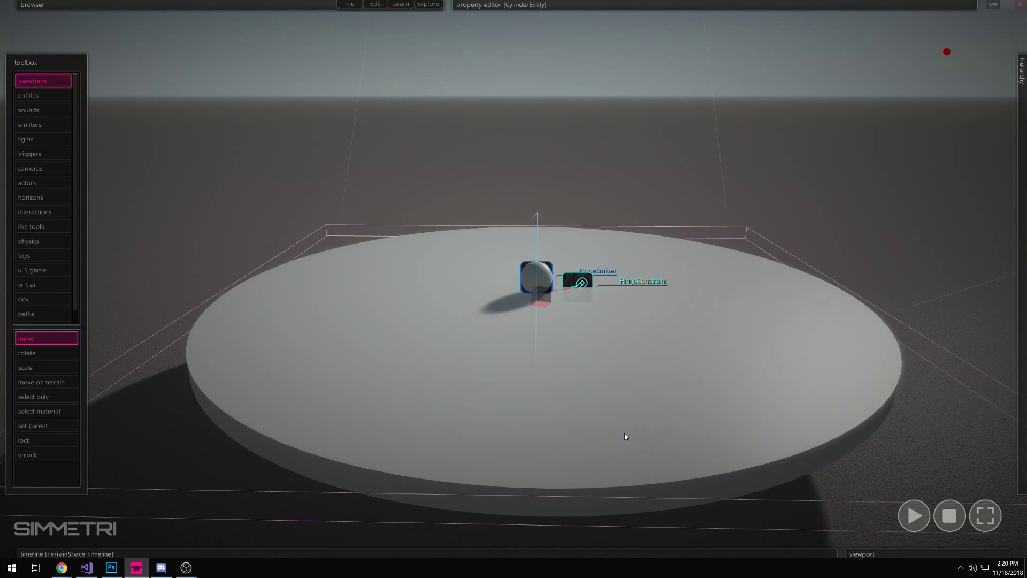
left_click(916, 516)
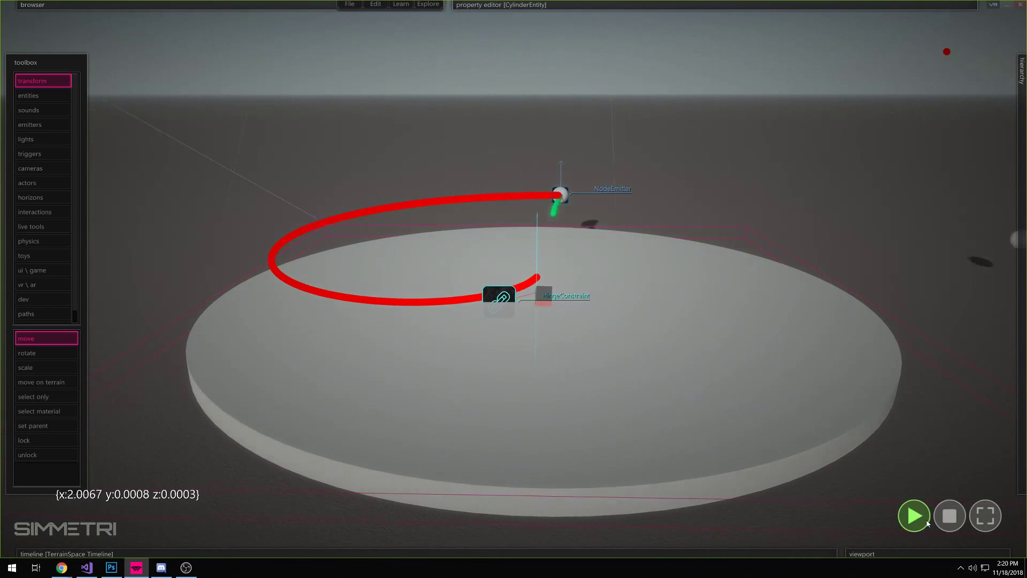
left_click(943, 520)
Step: Set the Universe Timeline's time scale to about 0.15
mouse_move(79, 4)
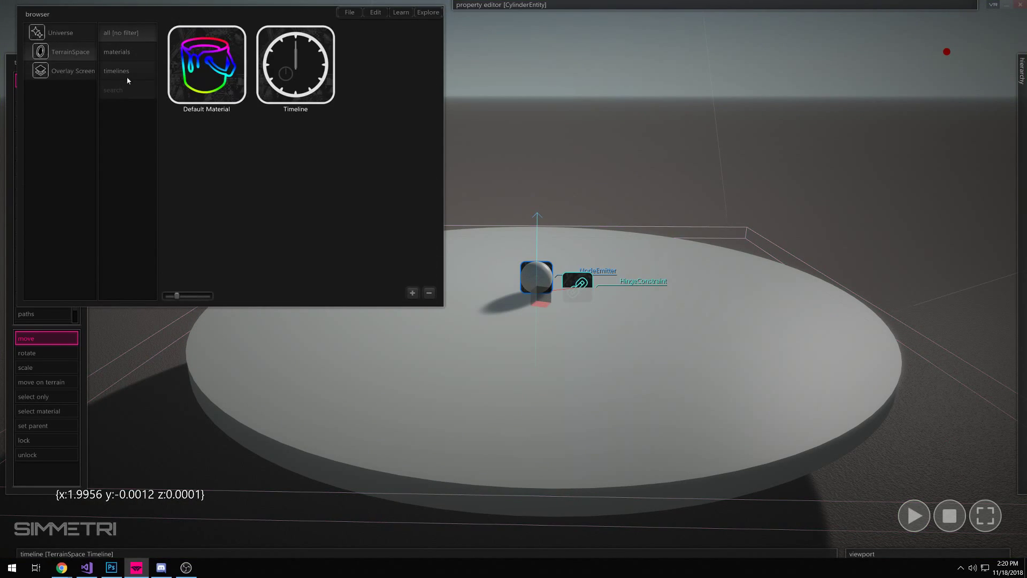
left_click(71, 40)
left_click(314, 263)
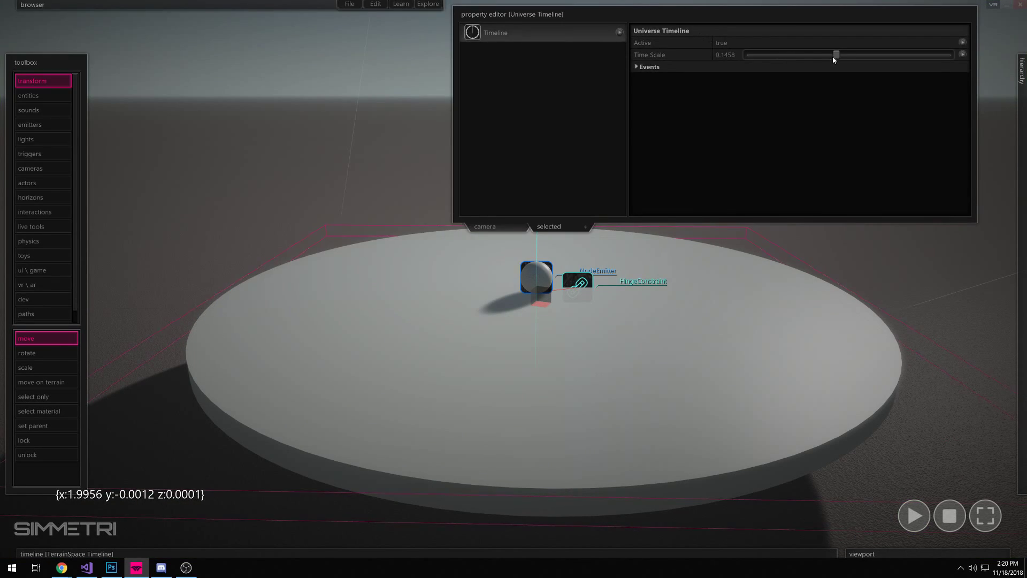
Step: Replay the slower simulation from the rotating camera to watch the curved trail of the sphere
left_click(914, 516)
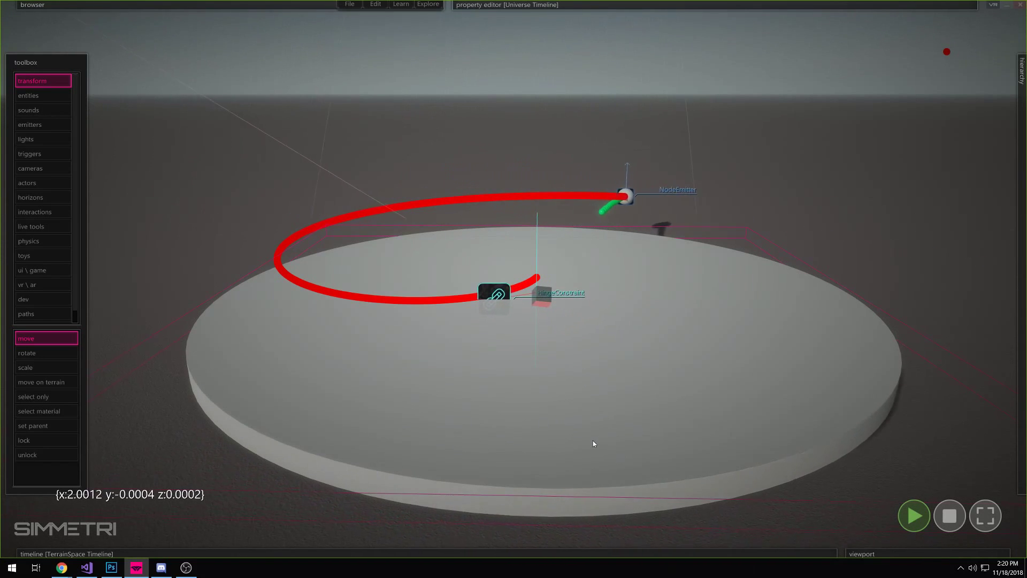
left_click(941, 525)
left_click(914, 515)
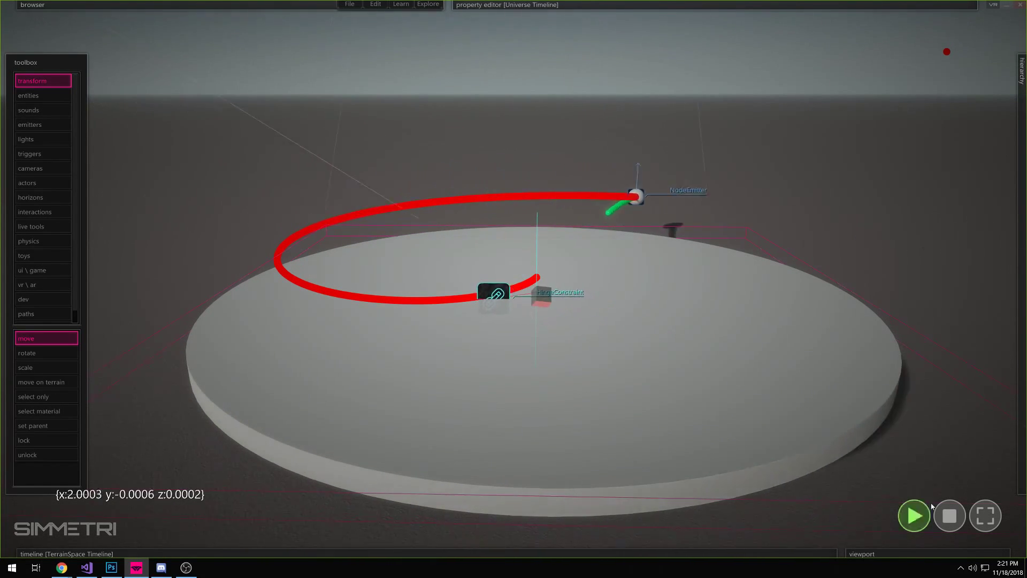
Step: Replay and stop the slowed simulation several times from the rotating camera to examine the sphere's curved trail
left_click(906, 512)
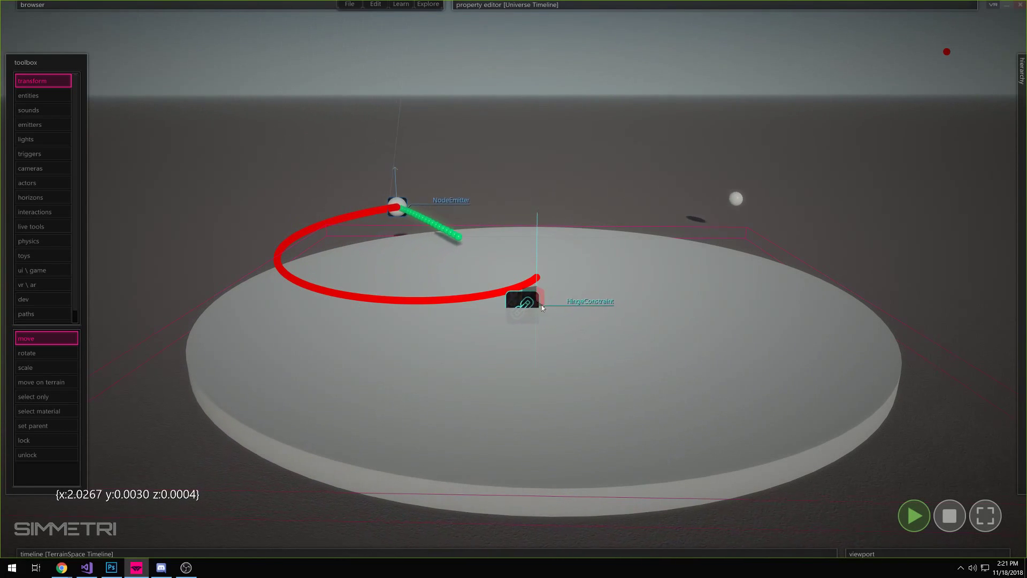
left_click(919, 520)
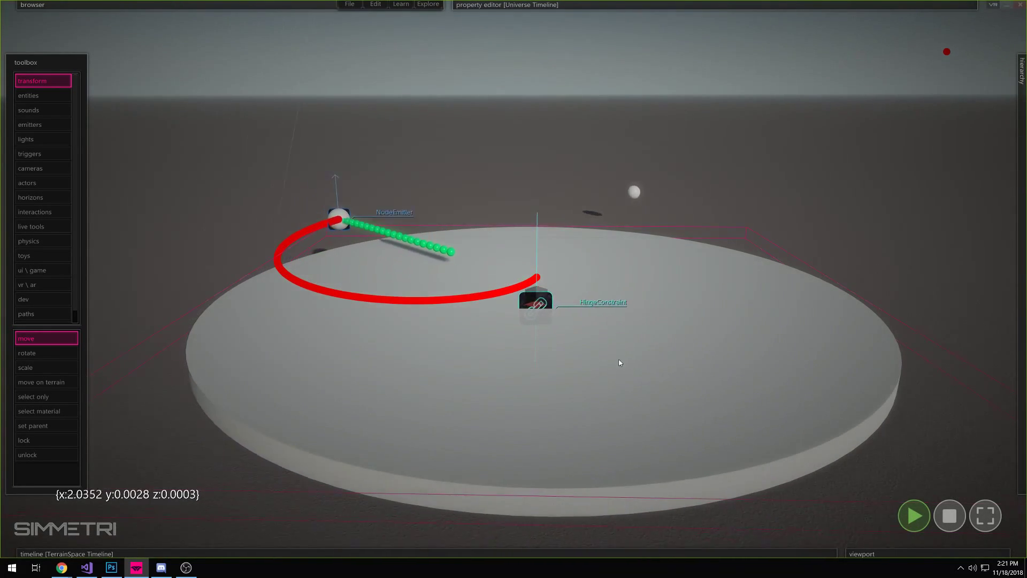
left_click(933, 520)
left_click(914, 516)
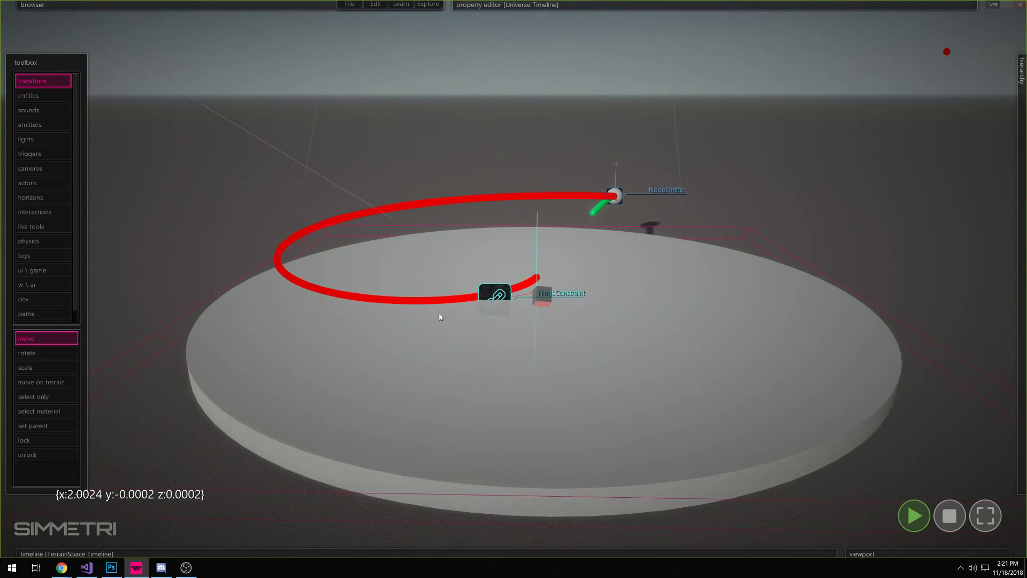
left_click(959, 524)
left_click(919, 520)
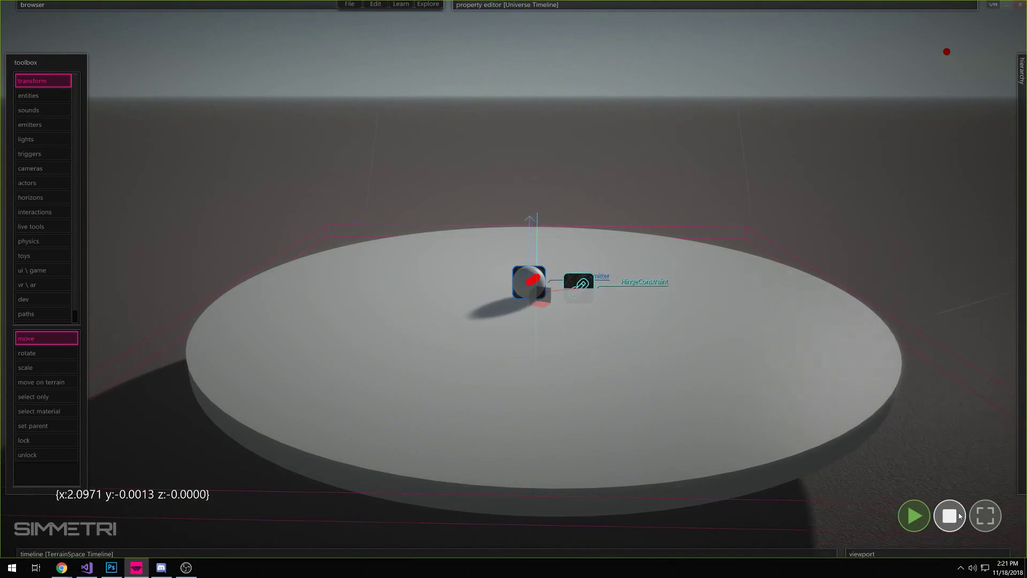
left_click(959, 518)
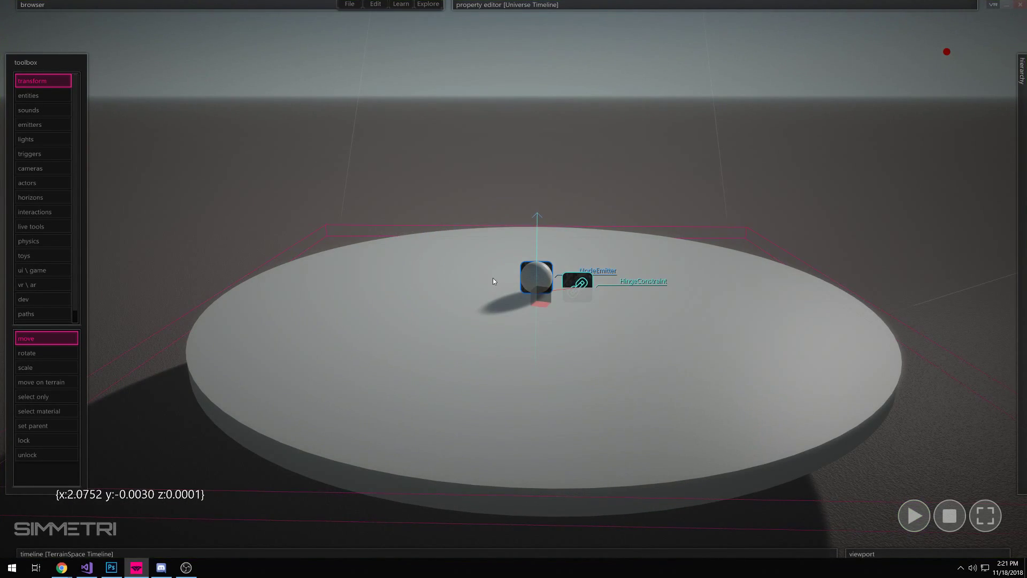
Step: Switch to the Coriolis force Wikipedia article in the browser and highlight the force equation in its Formula section
key("alt+Tab")
scroll(244, 247, "down", 15)
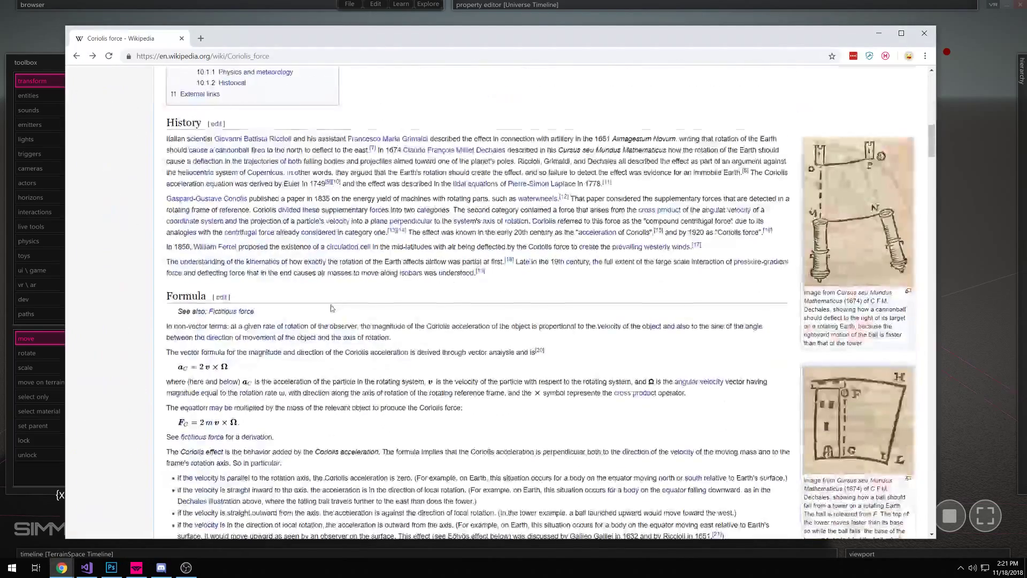
scroll(245, 247, "up", 2)
left_click_drag(177, 322, 241, 326)
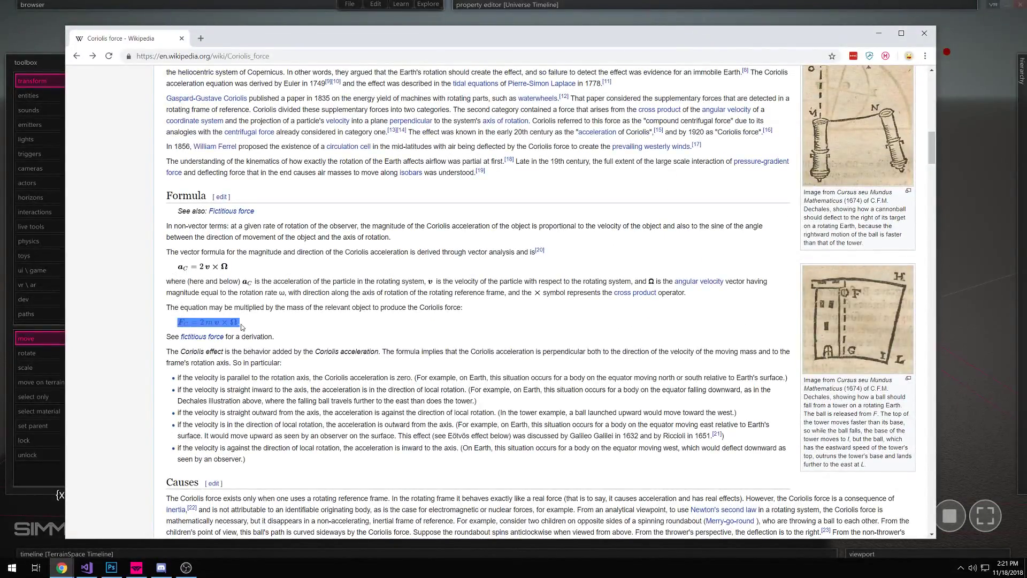
left_click(217, 321)
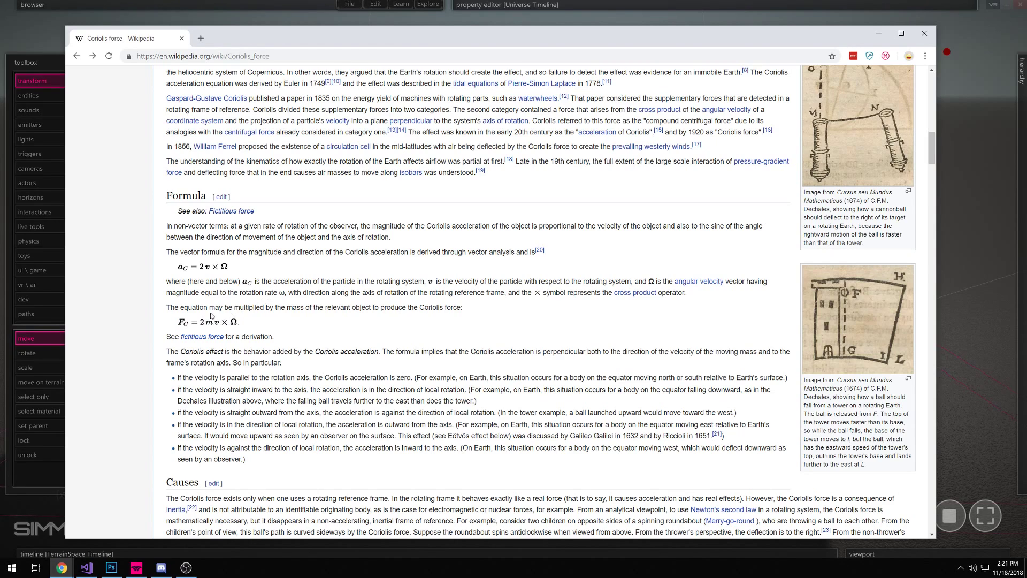
Step: Return to Simmetri, open the central sphere's script to examine its Coriolis force calculation, and close the code editor
key("alt+Tab")
key("alt+Tab")
key("alt+Tab")
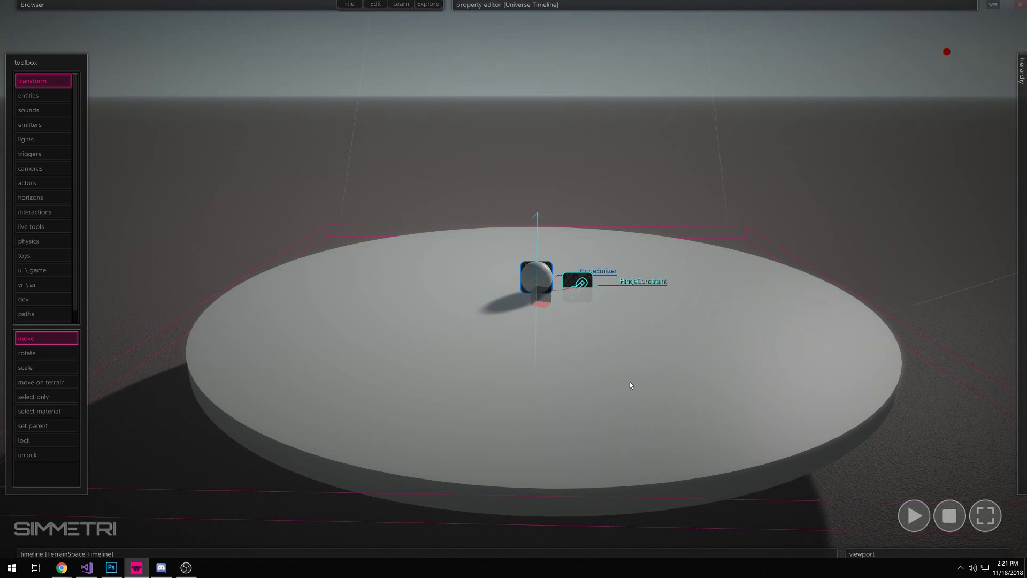
right_click(535, 268)
right_click(541, 279)
left_click(578, 314)
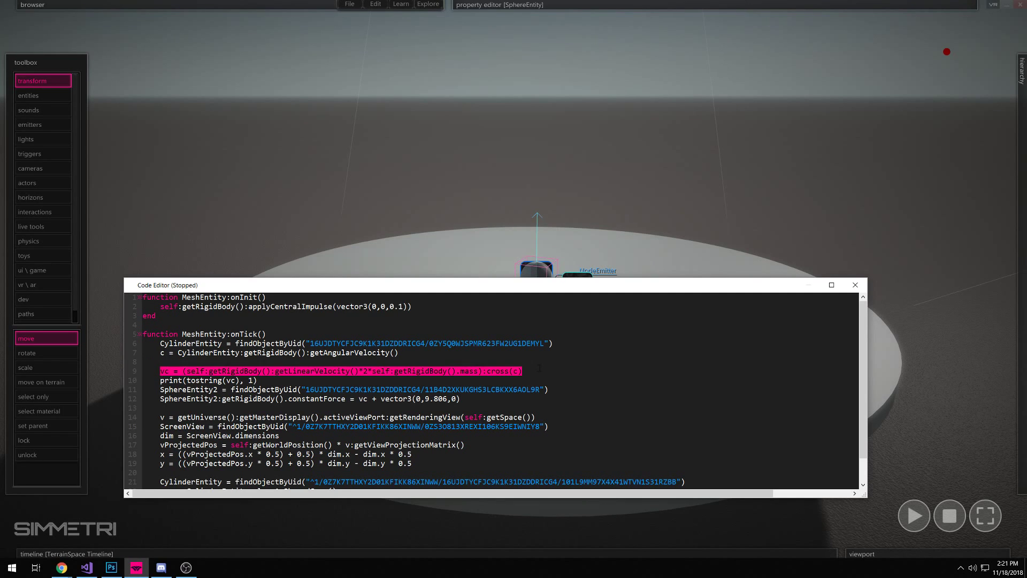
left_click(855, 285)
Step: Run the simulation from the rotating camera to compare the sphere's trail with the script's force calculation, and stop it
left_click(913, 516)
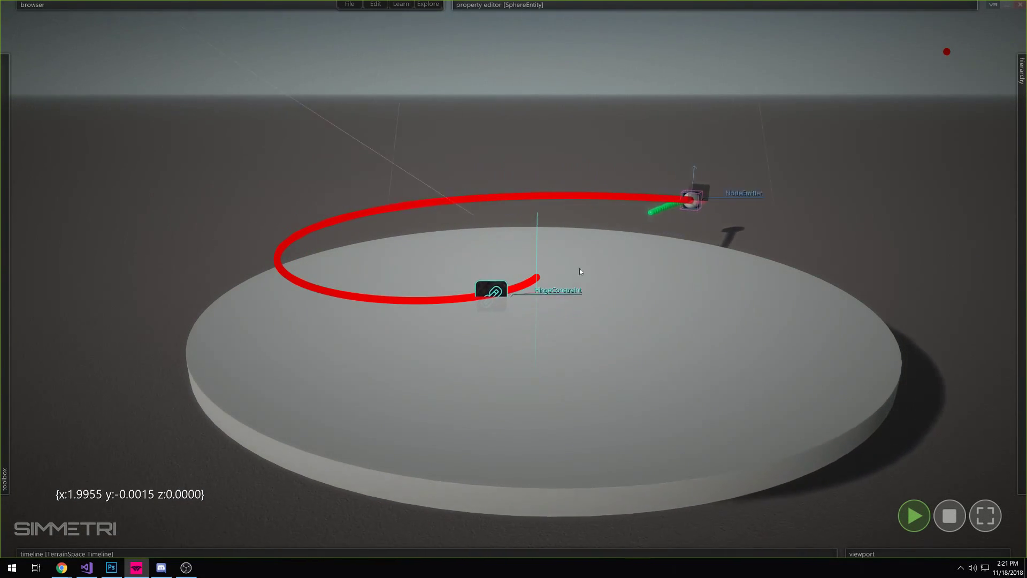
left_click(952, 506)
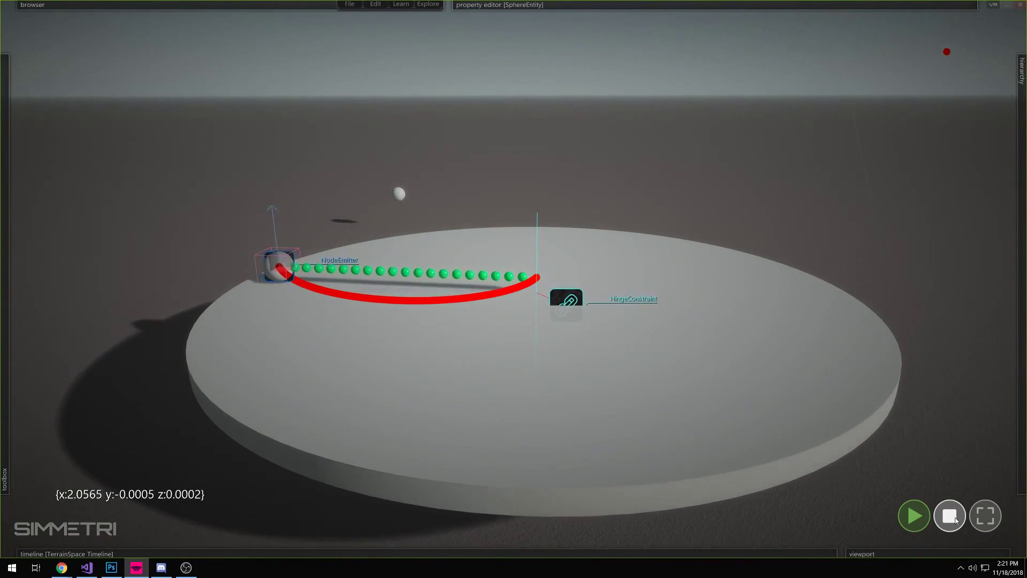
left_click(950, 515)
Step: Show the scene through the stationary Camera 2 ViewPort, run the simulation from there, and stop it
left_click(913, 479)
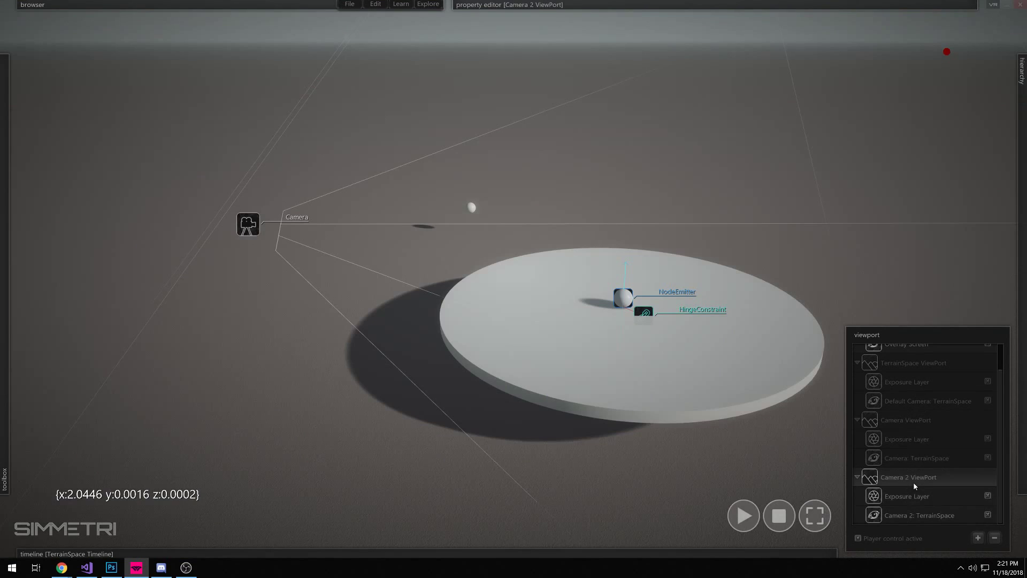
left_click(783, 507)
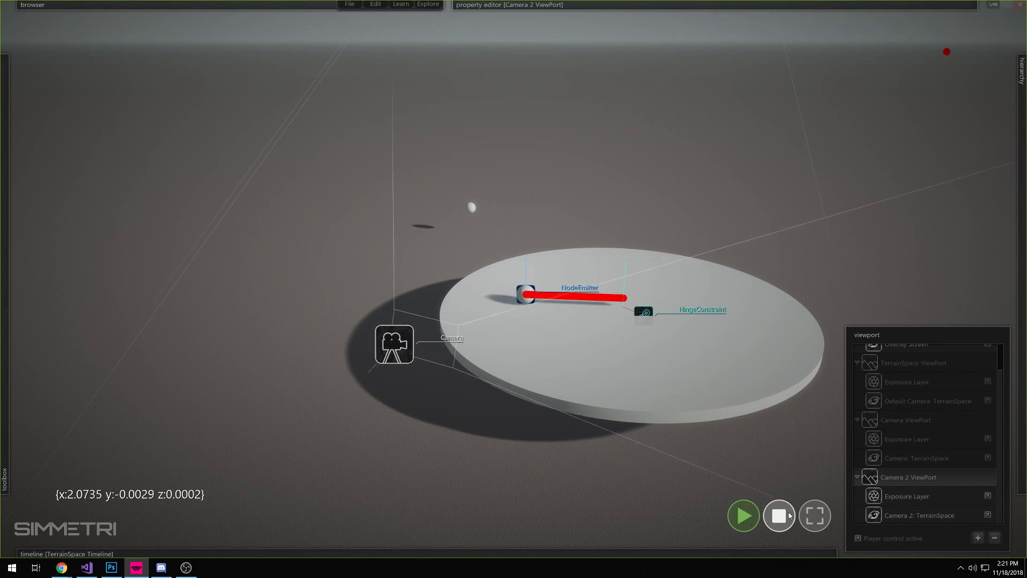
left_click(779, 516)
Step: Return to the turntable-mounted Camera ViewPort and run and stop the simulation from that viewpoint
left_click(936, 421)
left_click(748, 508)
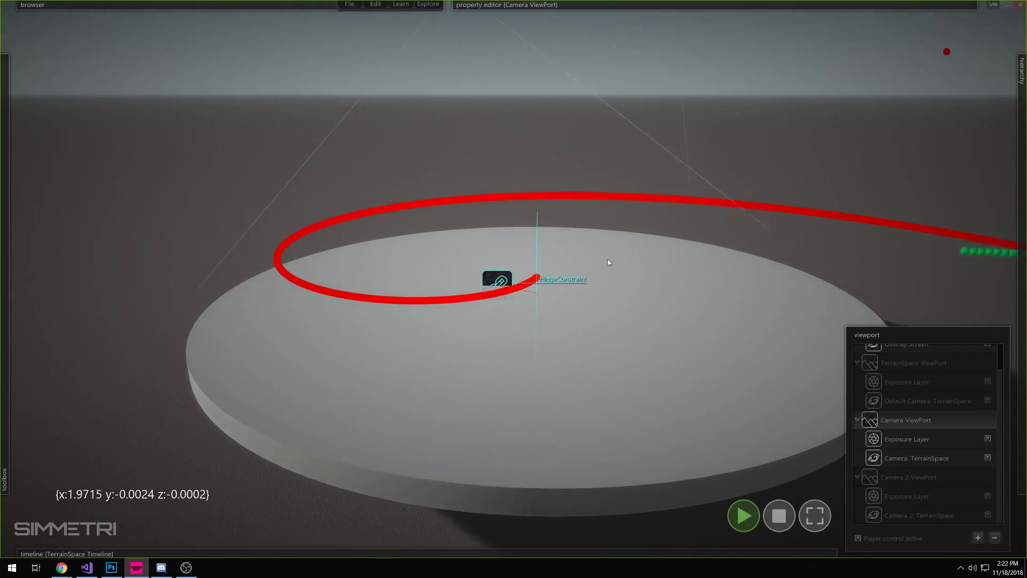
left_click(780, 517)
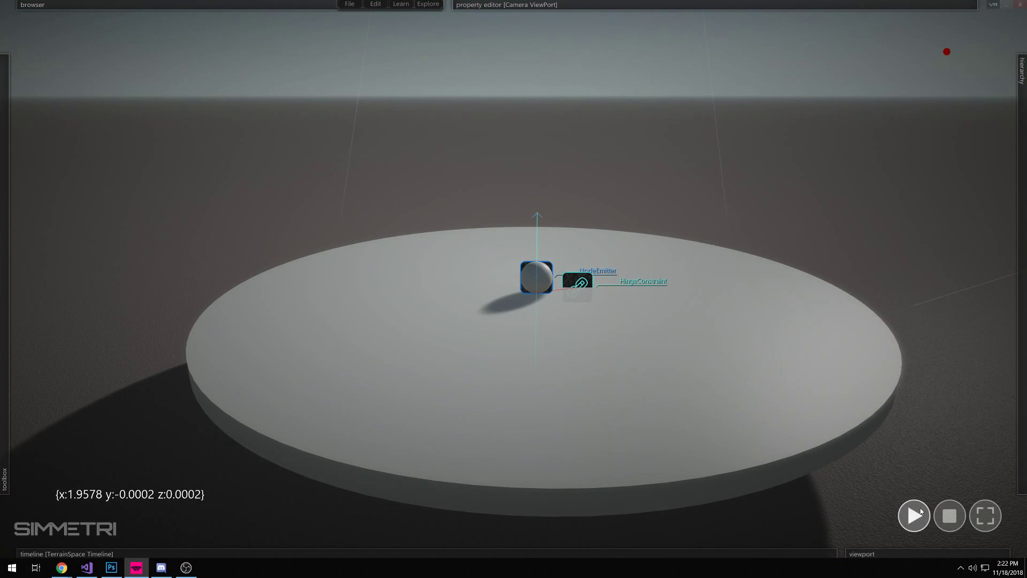
Step: Run the simulation once more from the rotating camera with the turntable cylinder selected
left_click(921, 512)
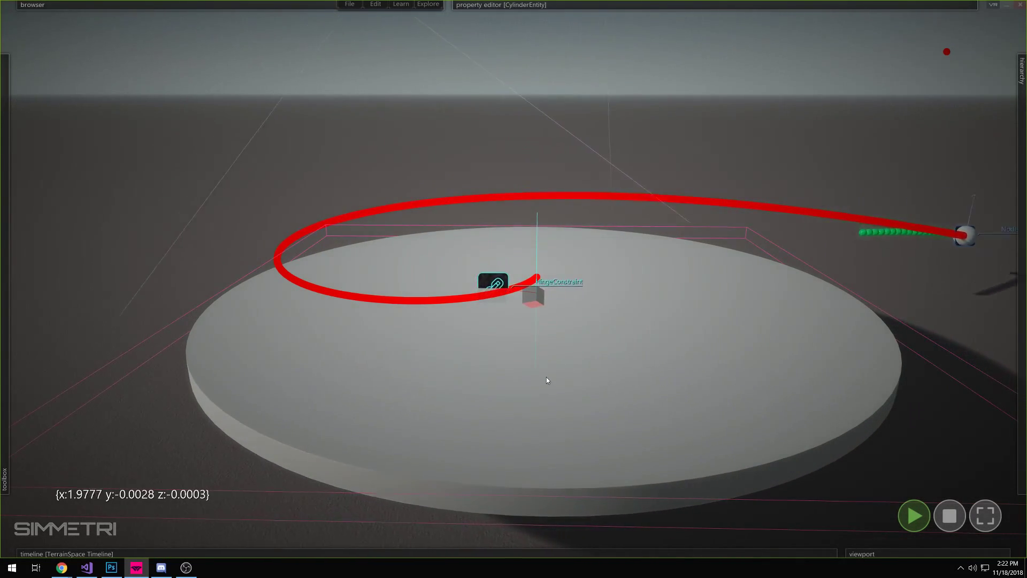
left_click(552, 294)
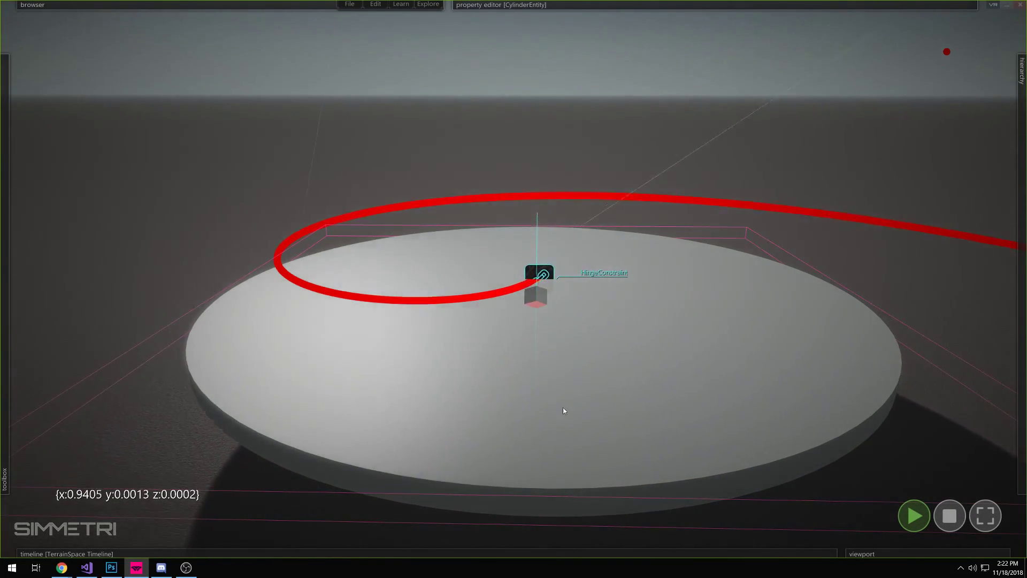